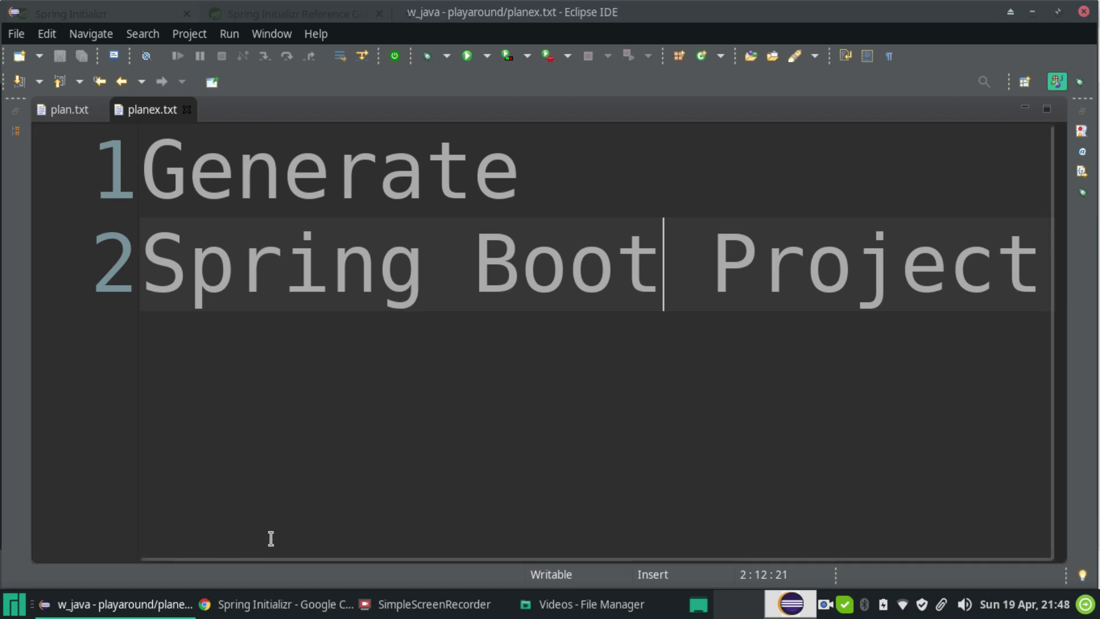
Switch to Chrome and examine the Spring Initializr project options and the reference guide's Advanced options section
{"action": "key", "text": "alt+Tab"}
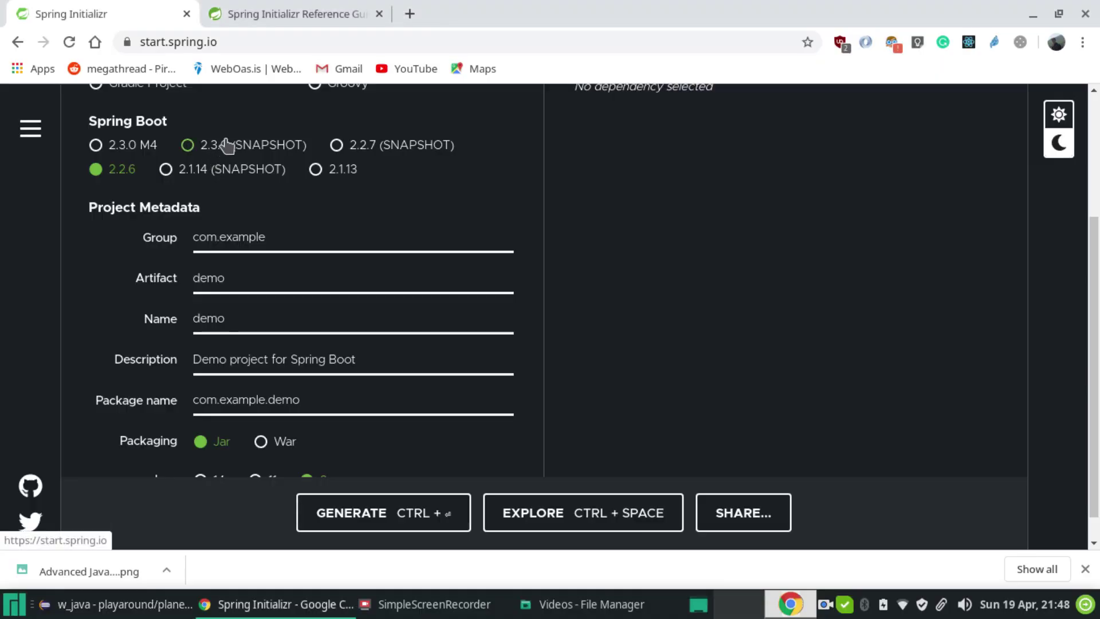
{"action": "scroll", "coordinate": [300, 182], "scroll_direction": "down", "scroll_amount": 1}
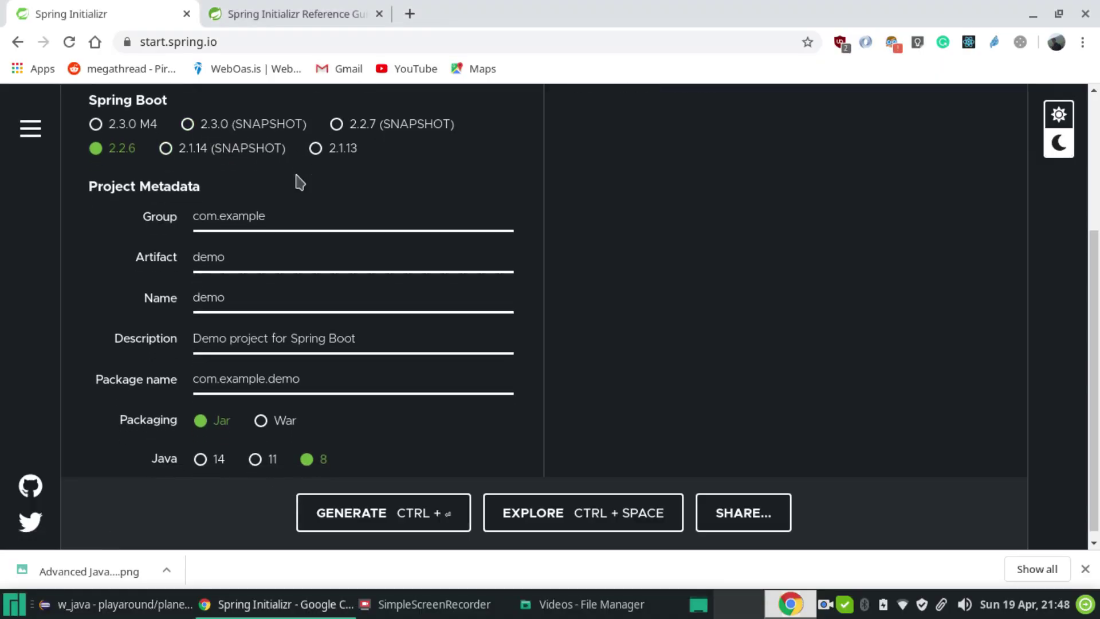
{"action": "scroll", "coordinate": [300, 183], "scroll_direction": "up", "scroll_amount": 2}
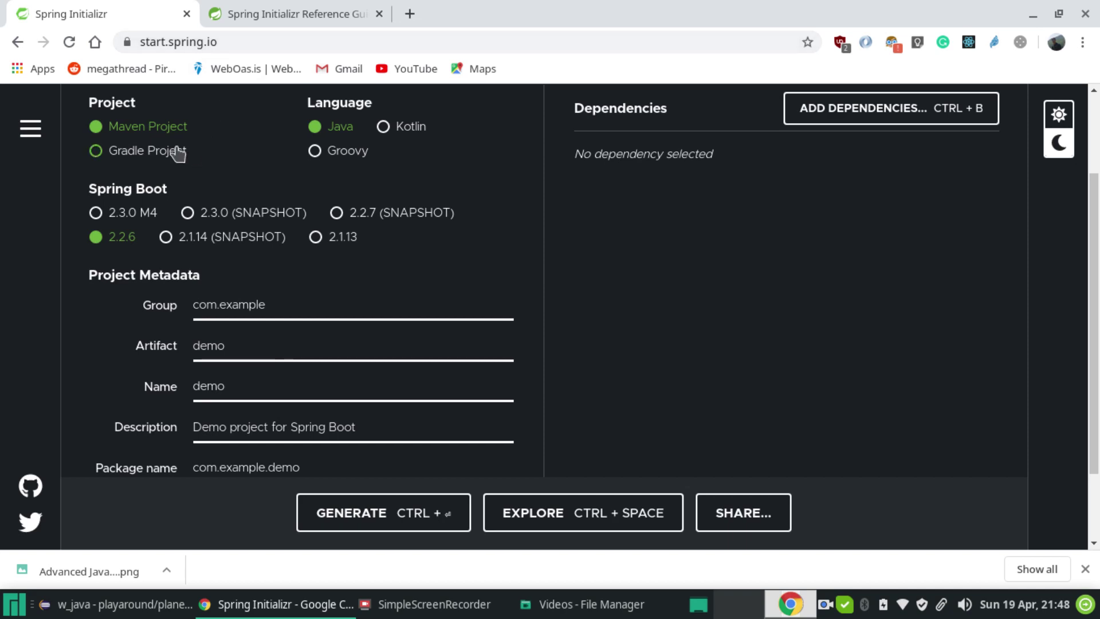
{"action": "scroll", "coordinate": [174, 148], "scroll_direction": "up", "scroll_amount": 2}
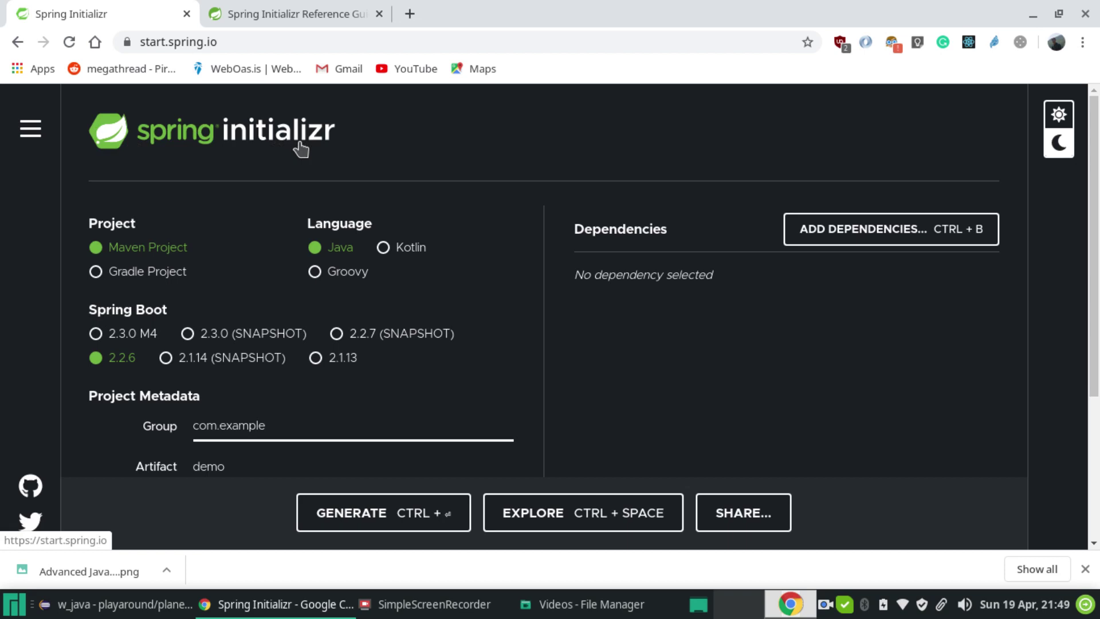
{"action": "scroll", "coordinate": [209, 203], "scroll_direction": "down", "scroll_amount": 1}
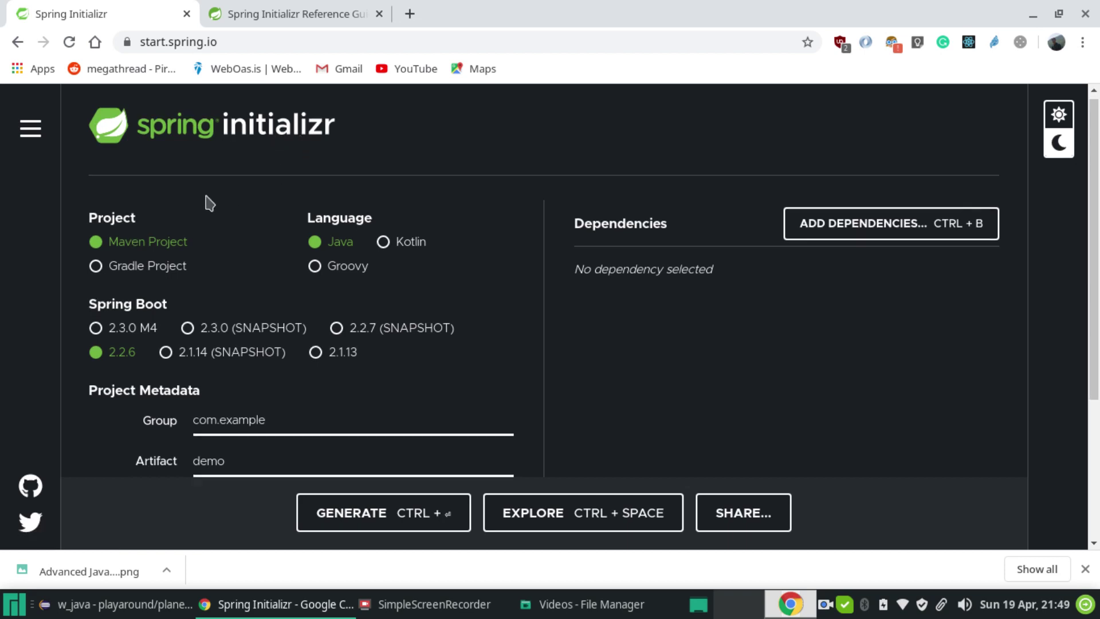
{"action": "scroll", "coordinate": [209, 203], "scroll_direction": "down", "scroll_amount": 1}
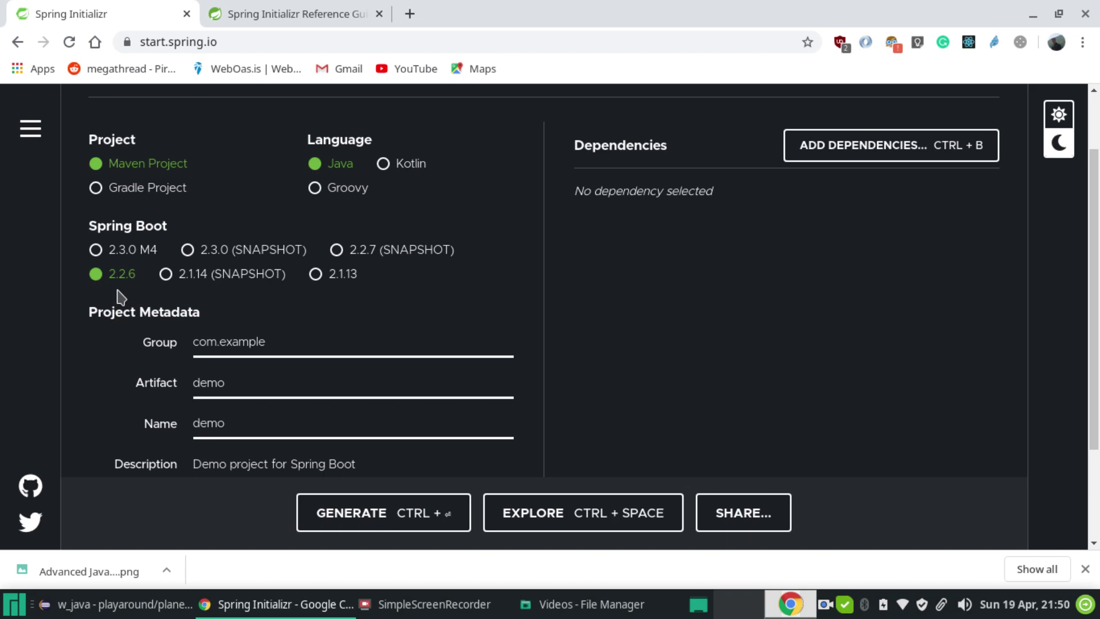
{"action": "scroll", "coordinate": [121, 297], "scroll_direction": "down", "scroll_amount": 2}
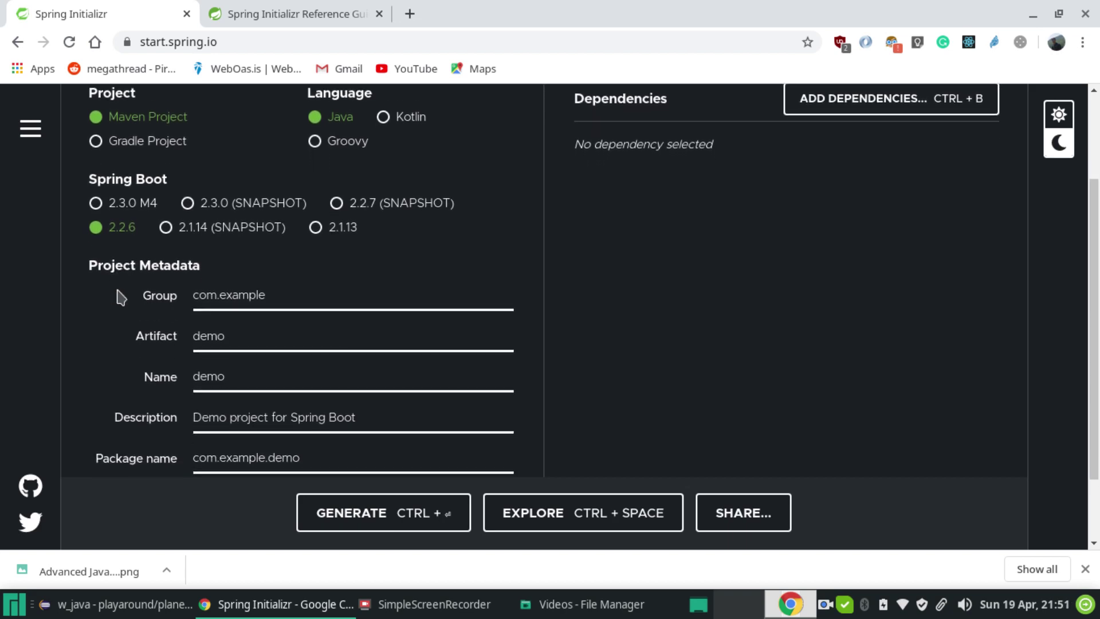
{"action": "scroll", "coordinate": [121, 297], "scroll_direction": "down", "scroll_amount": 1}
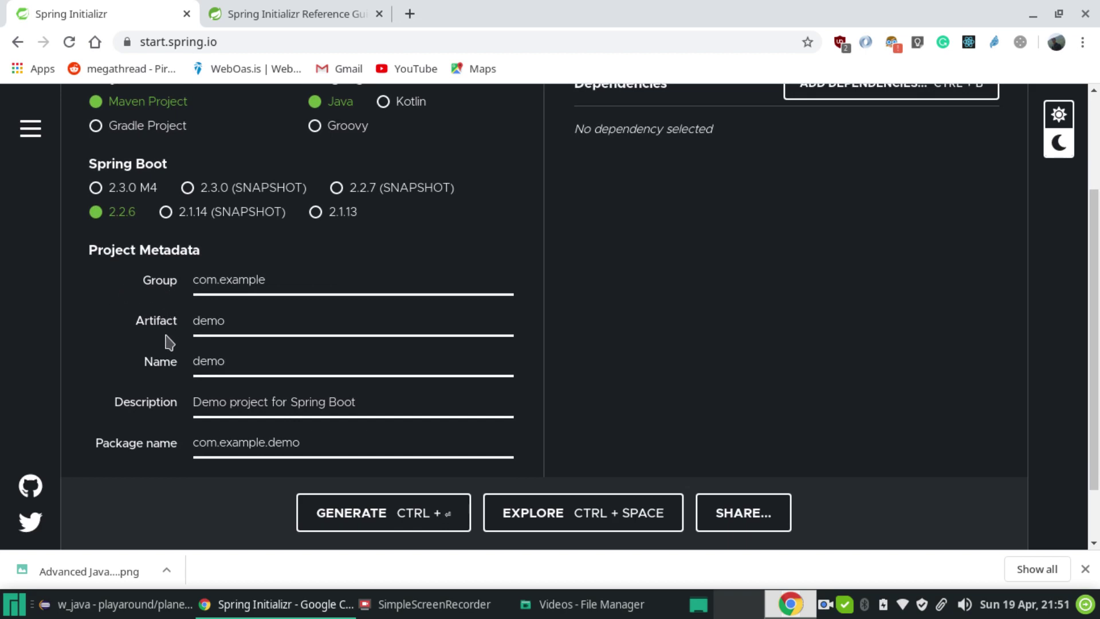
{"action": "scroll", "coordinate": [206, 362], "scroll_direction": "down", "scroll_amount": 2}
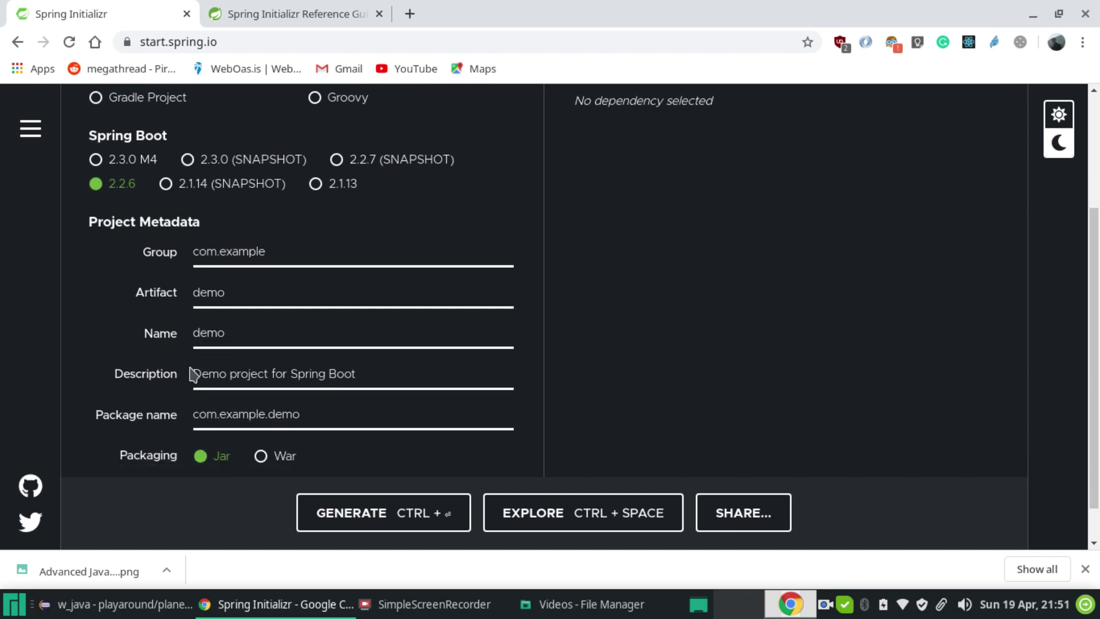
{"action": "scroll", "coordinate": [194, 375], "scroll_direction": "down", "scroll_amount": 2}
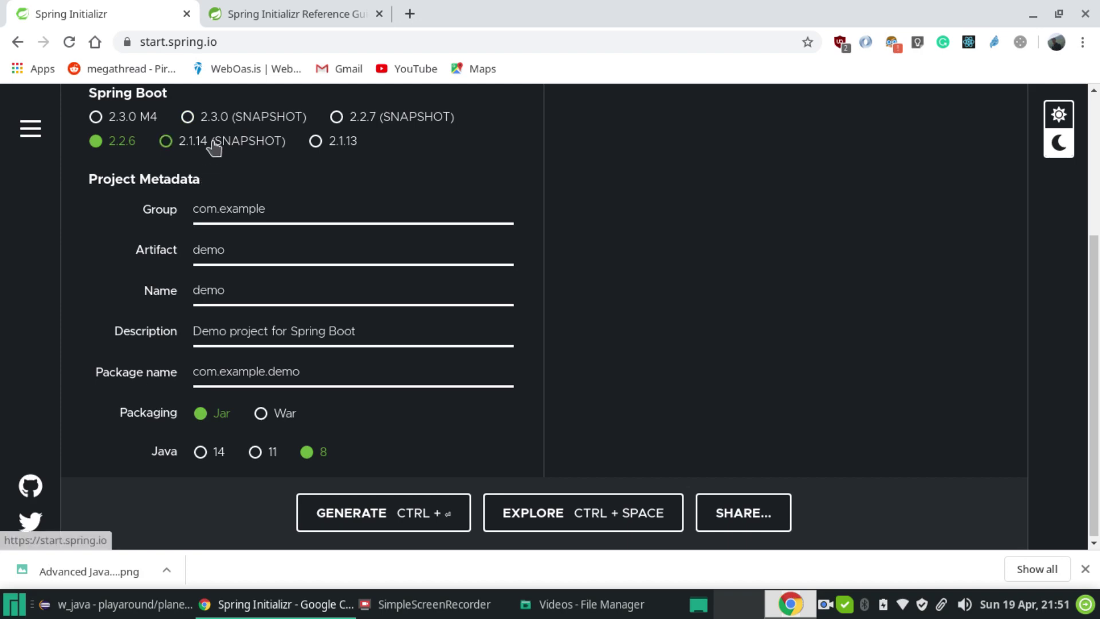
{"action": "left_click", "coordinate": [276, 13]}
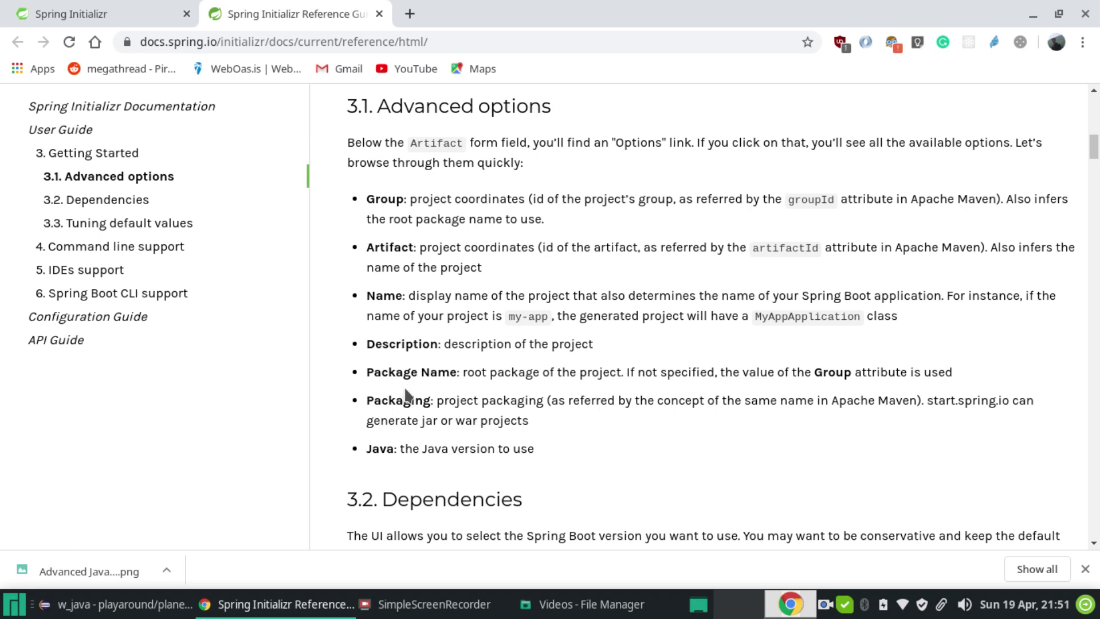
{"action": "left_click", "coordinate": [128, 13]}
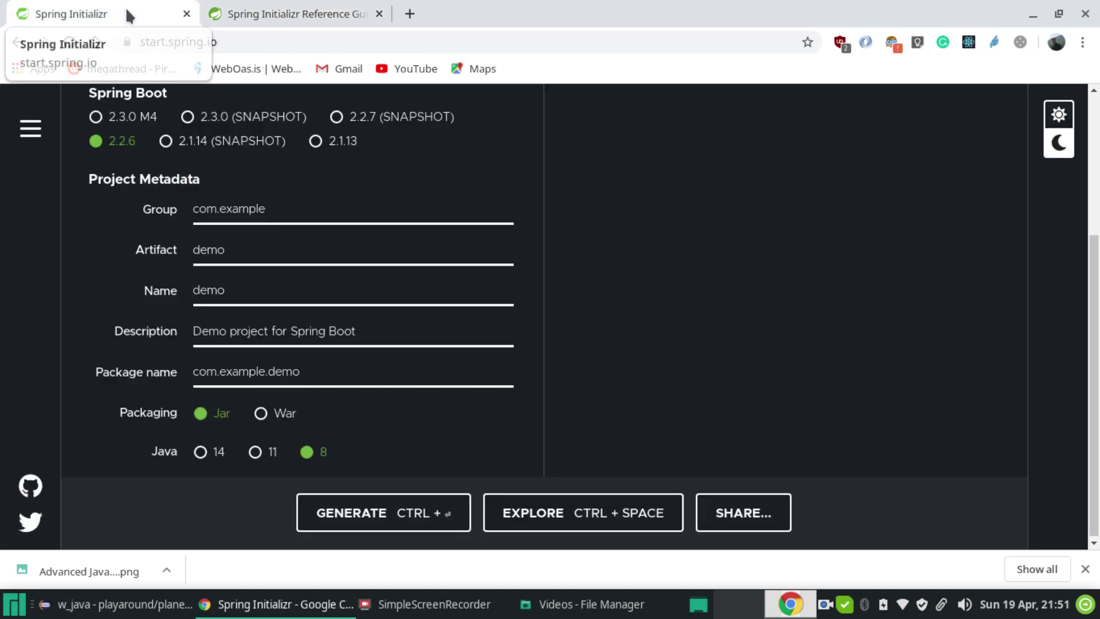
Set the project's Group to com.starter.ar in the project metadata
{"action": "left_click", "coordinate": [285, 213]}
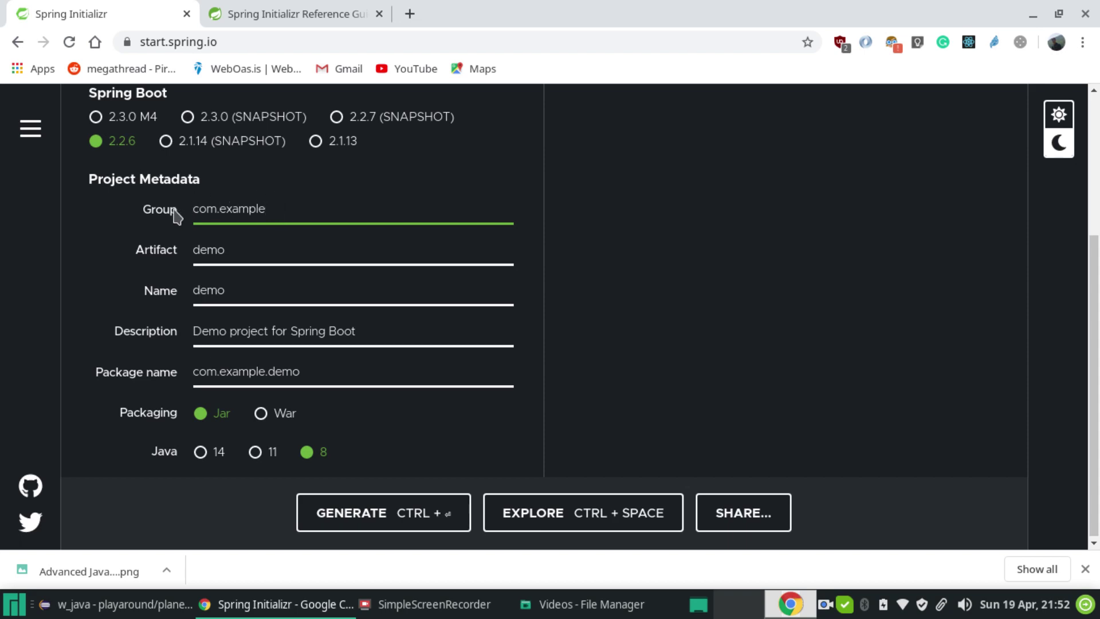
{"action": "key", "text": "BackSpace"}
{"action": "key", "text": "BackSpace"}
{"action": "key", "text": "BackSpace"}
{"action": "key", "text": "BackSpace"}
{"action": "key", "text": "BackSpace"}
{"action": "key", "text": "BackSpace"}
{"action": "key", "text": "BackSpace"}
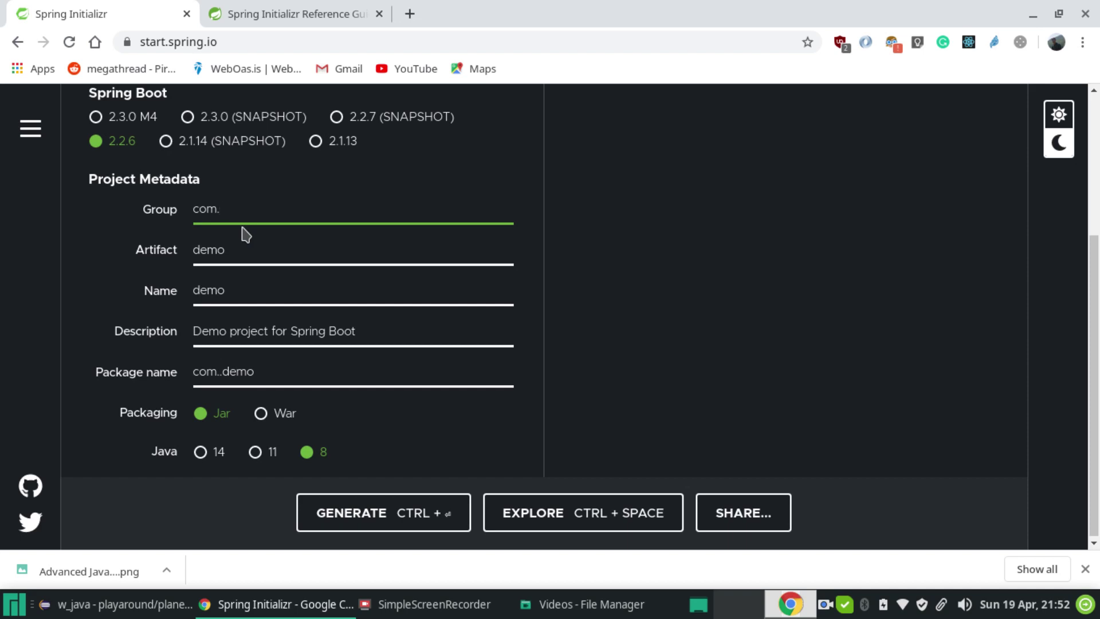
{"action": "type", "text": "starter"}
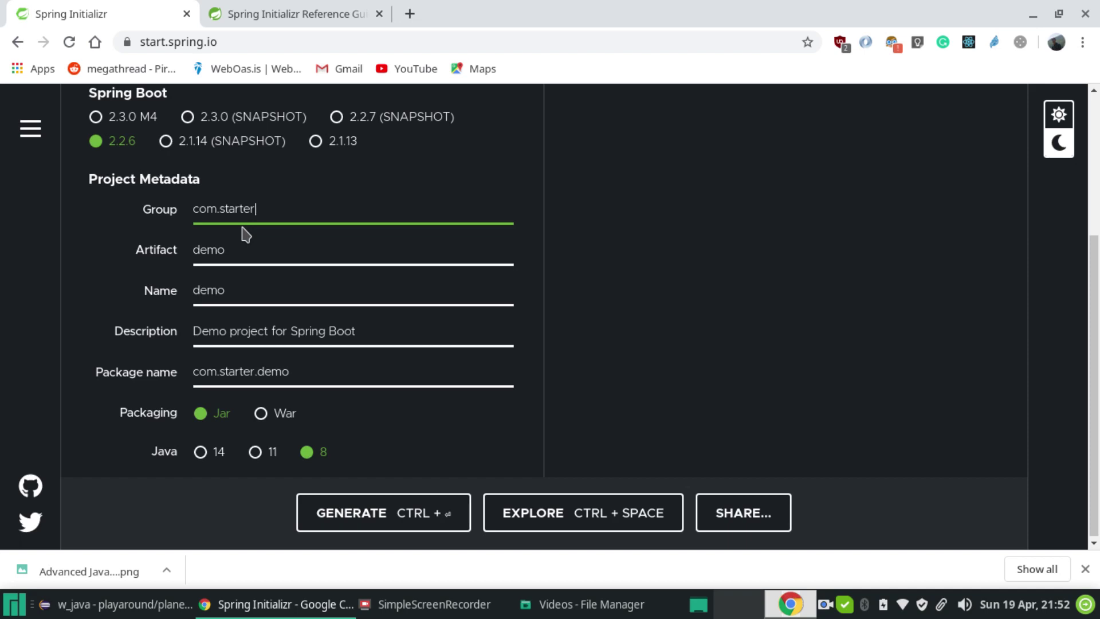
{"action": "type", "text": ".ar"}
{"action": "left_click", "coordinate": [246, 242]}
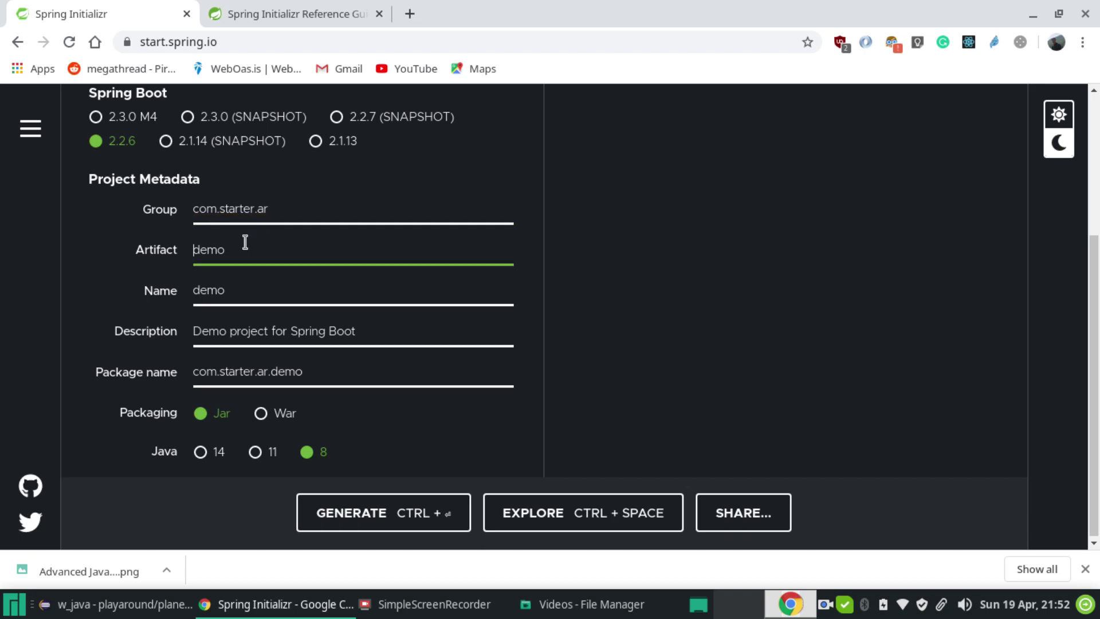
{"action": "left_click", "coordinate": [277, 210]}
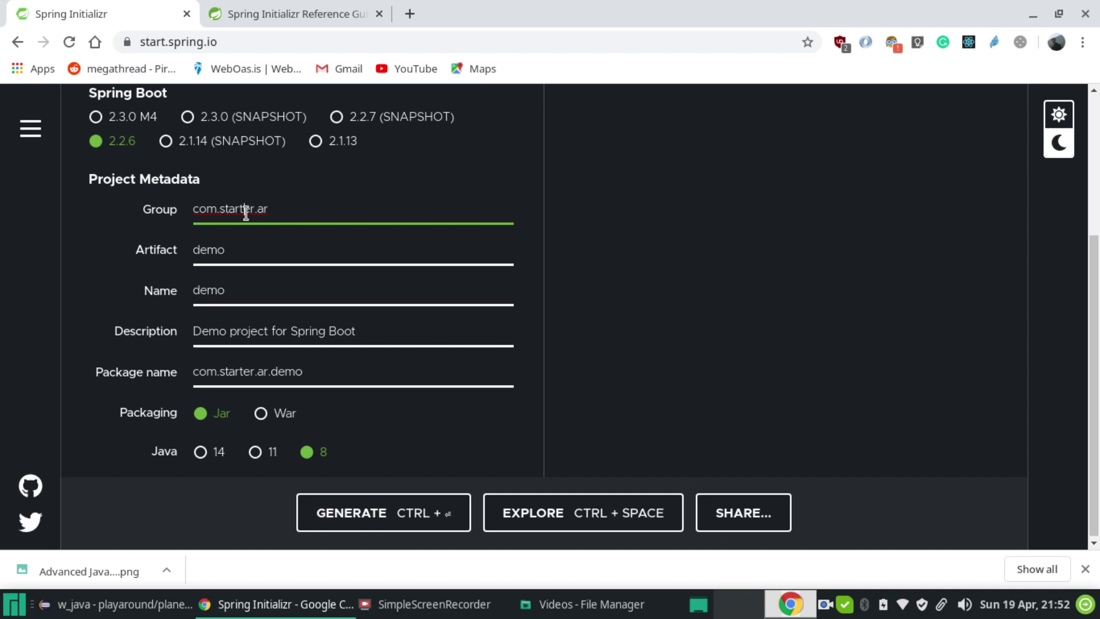
Check the Artifact description in the reference guide and set the project's Artifact to starter
{"action": "left_click", "coordinate": [231, 247]}
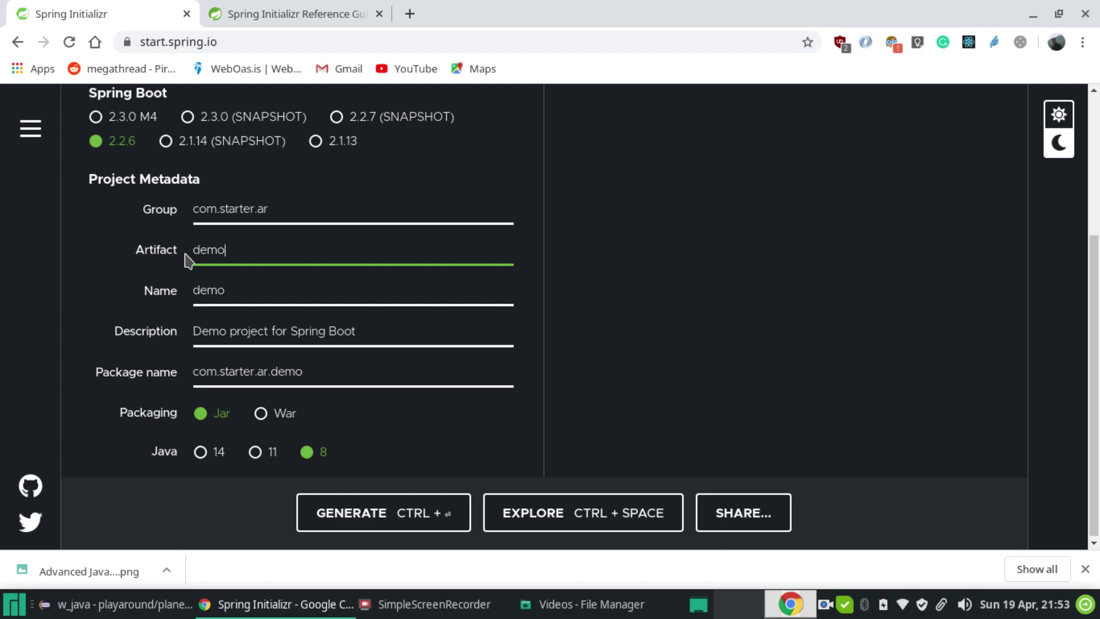
{"action": "left_click", "coordinate": [298, 15]}
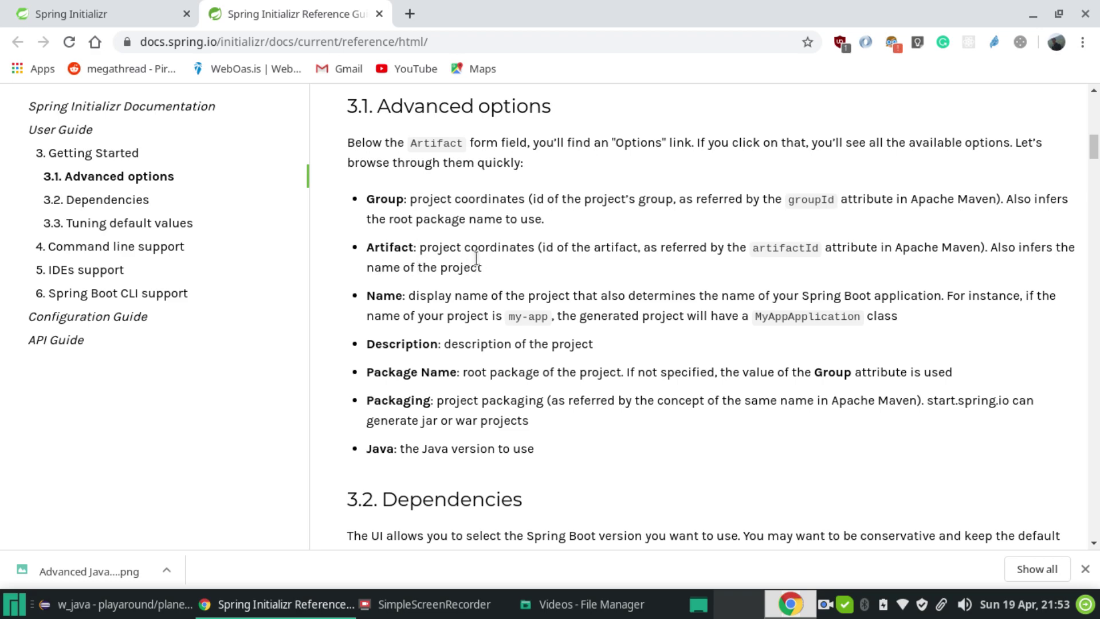
{"action": "left_click", "coordinate": [143, 13]}
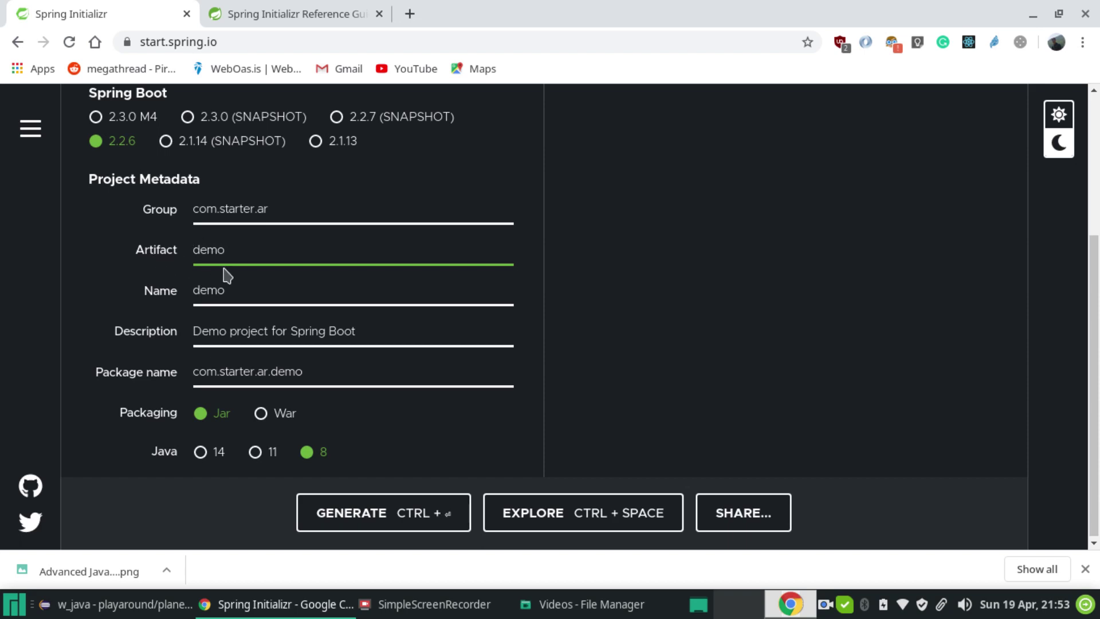
{"action": "key", "text": "BackSpace"}
{"action": "key", "text": "BackSpace"}
{"action": "key", "text": "BackSpace"}
{"action": "key", "text": "BackSpace"}
{"action": "type", "text": "starter"}
{"action": "left_click", "coordinate": [233, 290]}
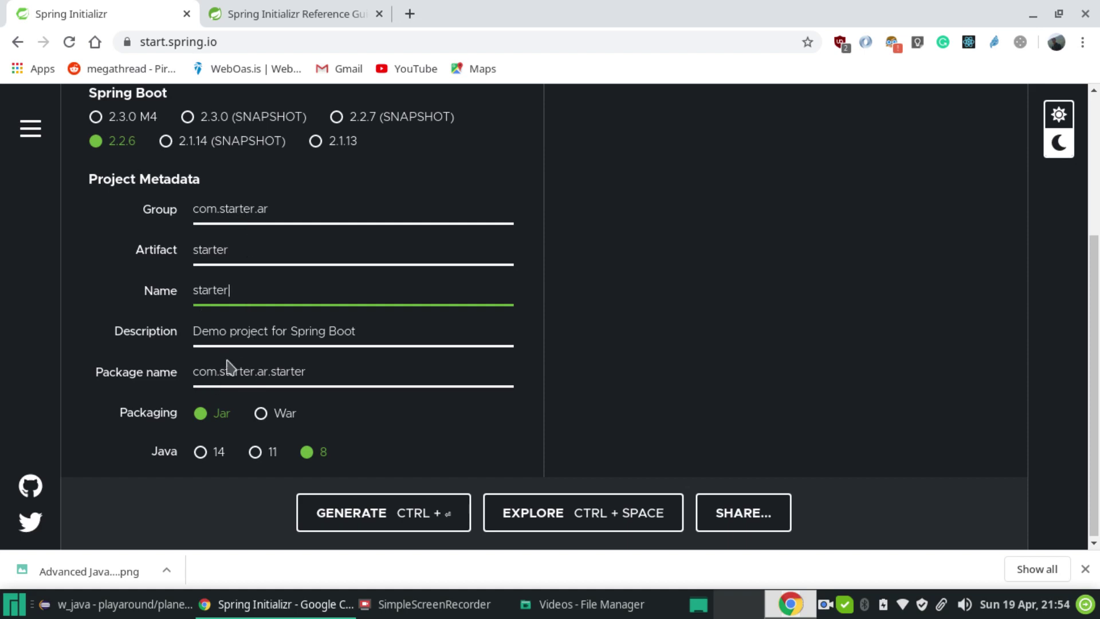
Review the package name and Group, and set the project's packaging to War
{"action": "left_click", "coordinate": [305, 370]}
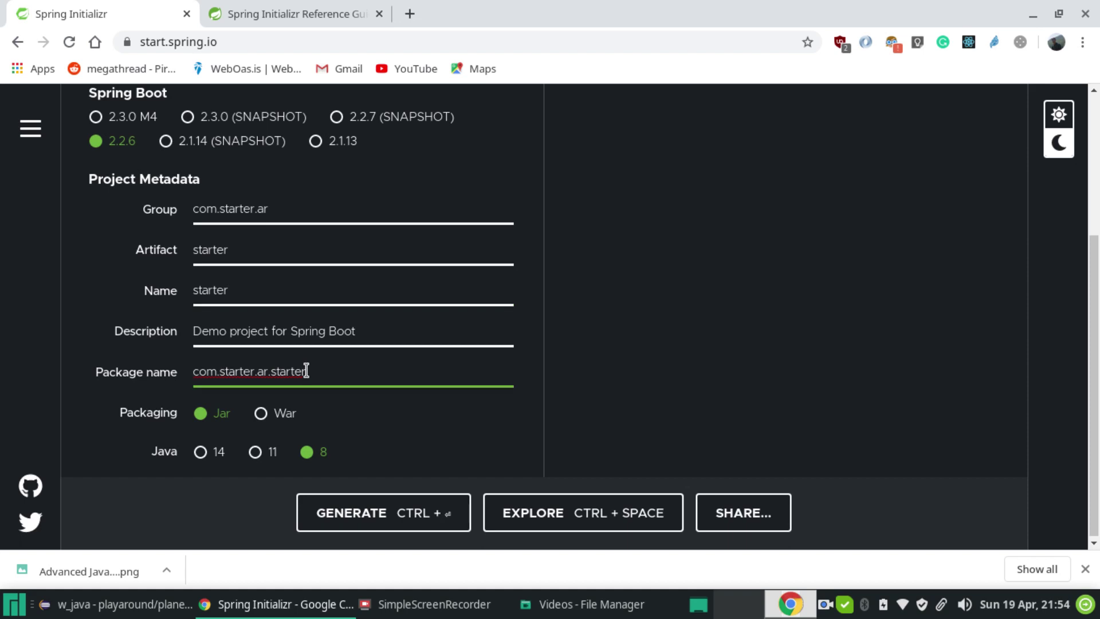
{"action": "double_click", "coordinate": [226, 372]}
{"action": "left_click", "coordinate": [273, 209]}
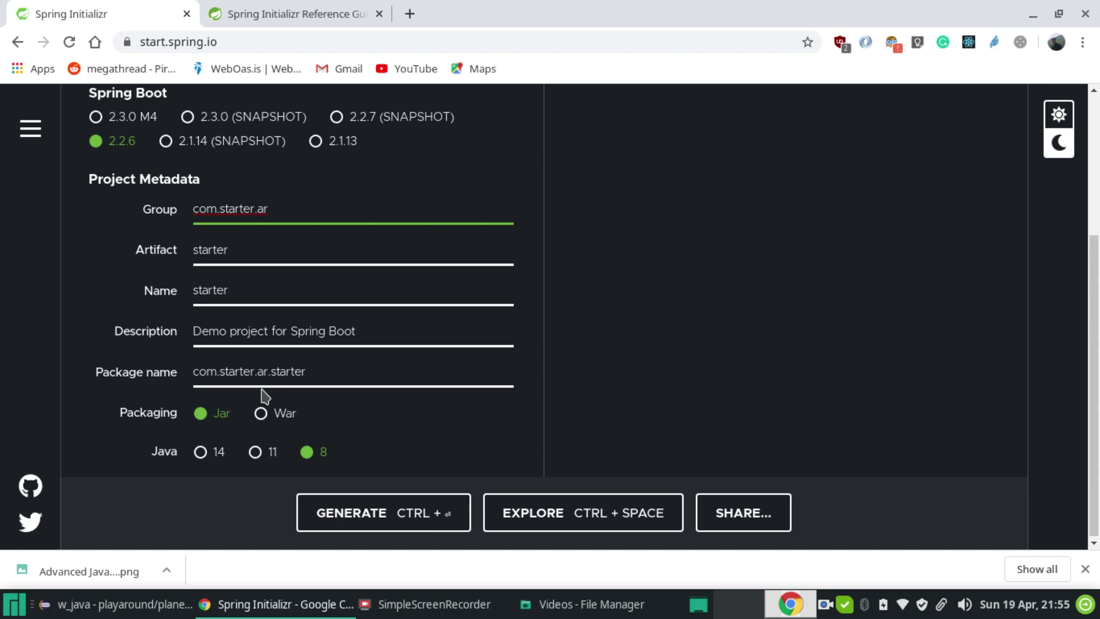
{"action": "left_click", "coordinate": [261, 412]}
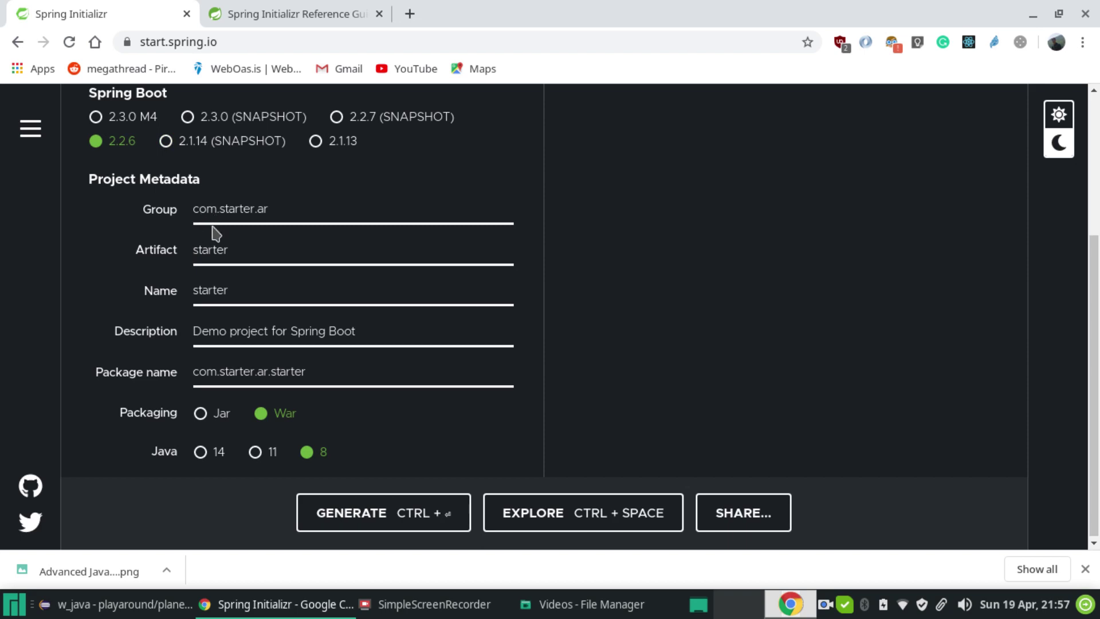
Generate the project and open the starter folder inside the downloaded starter.zip archive
{"action": "scroll", "coordinate": [212, 140], "scroll_direction": "up", "scroll_amount": 4}
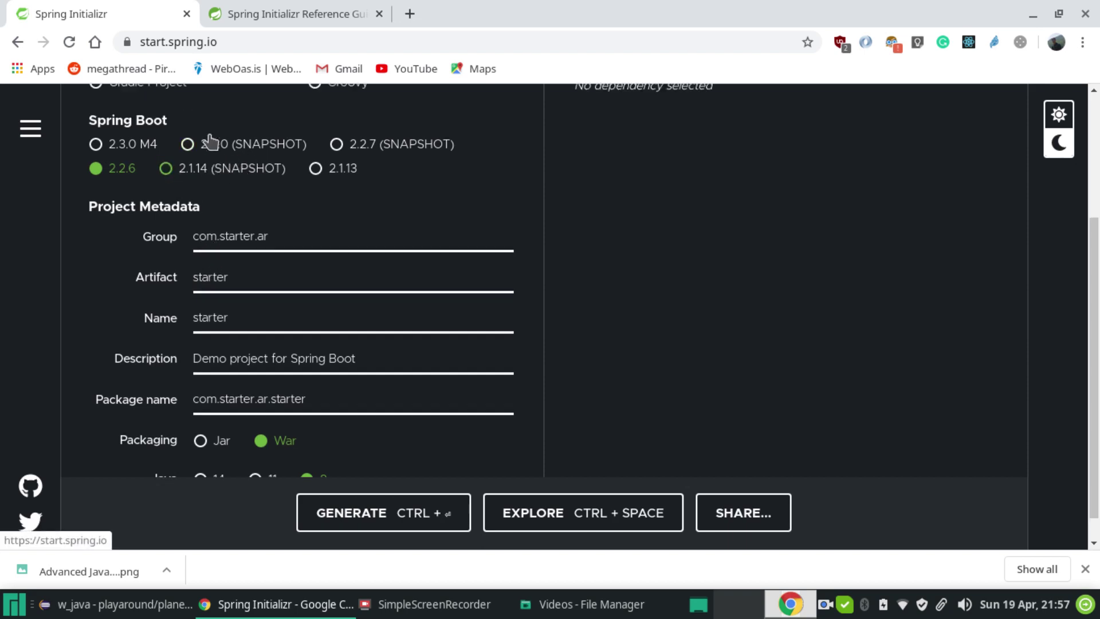
{"action": "scroll", "coordinate": [211, 140], "scroll_direction": "down", "scroll_amount": 4}
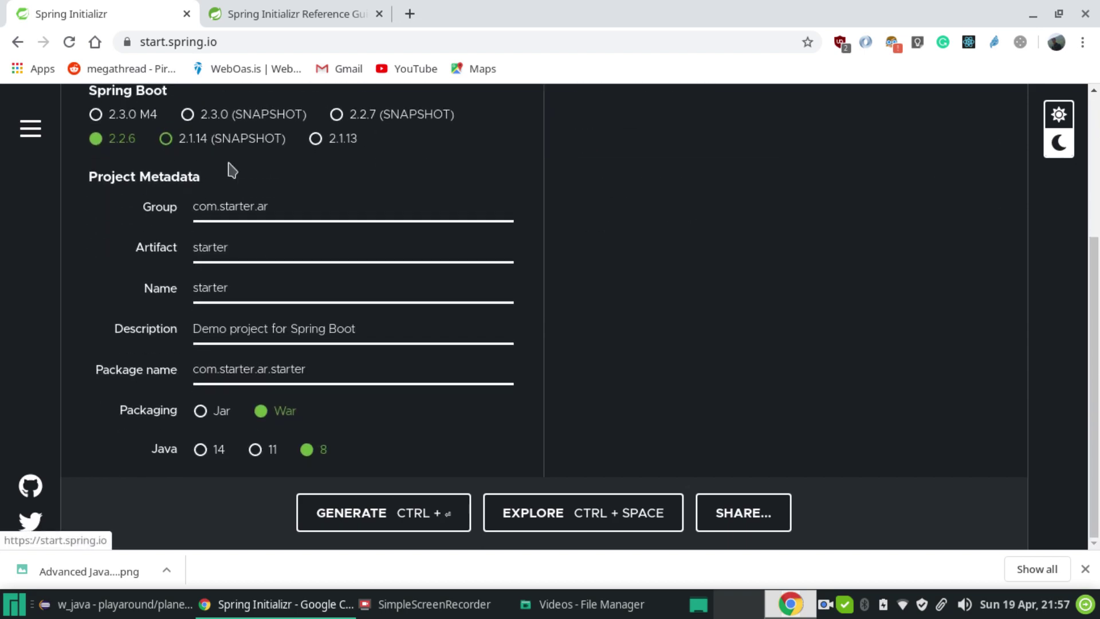
{"action": "left_click", "coordinate": [344, 512]}
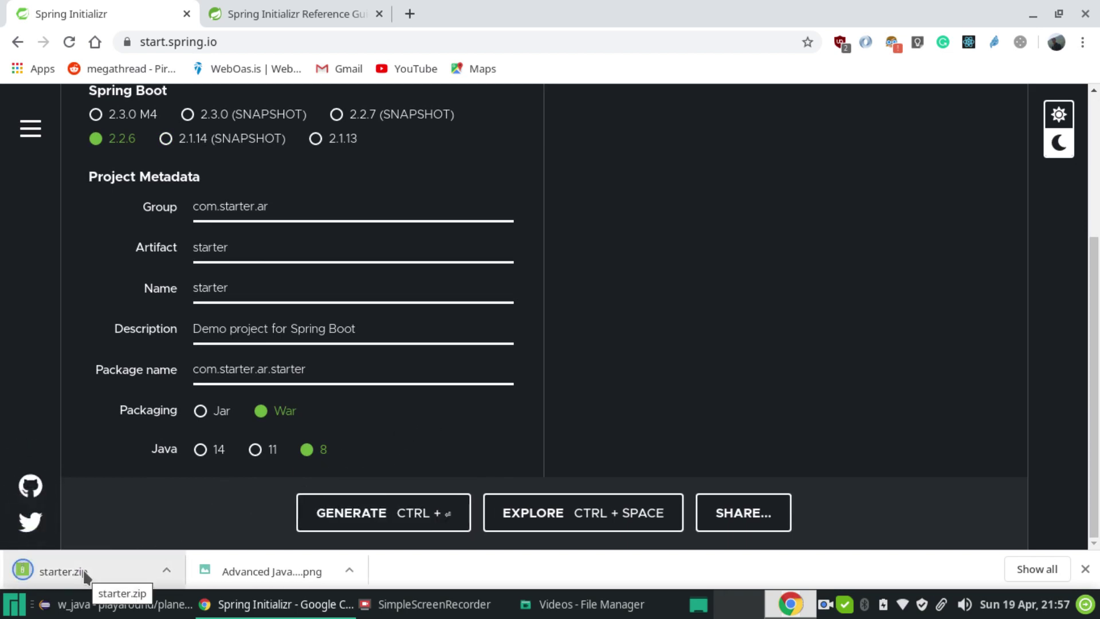
{"action": "left_click", "coordinate": [84, 576]}
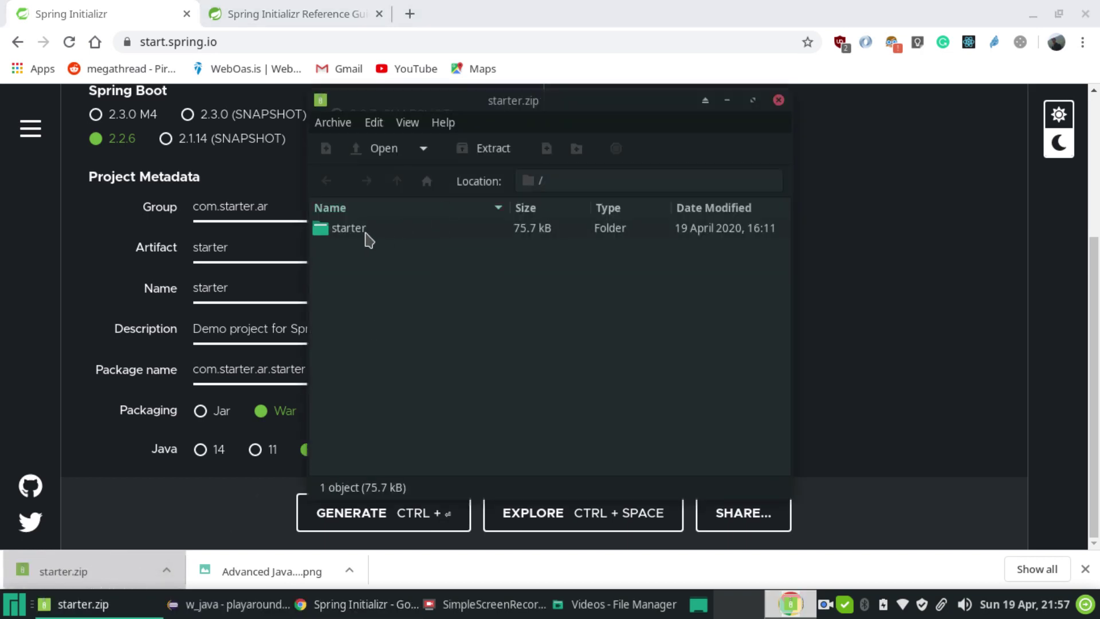
{"action": "double_click", "coordinate": [355, 228]}
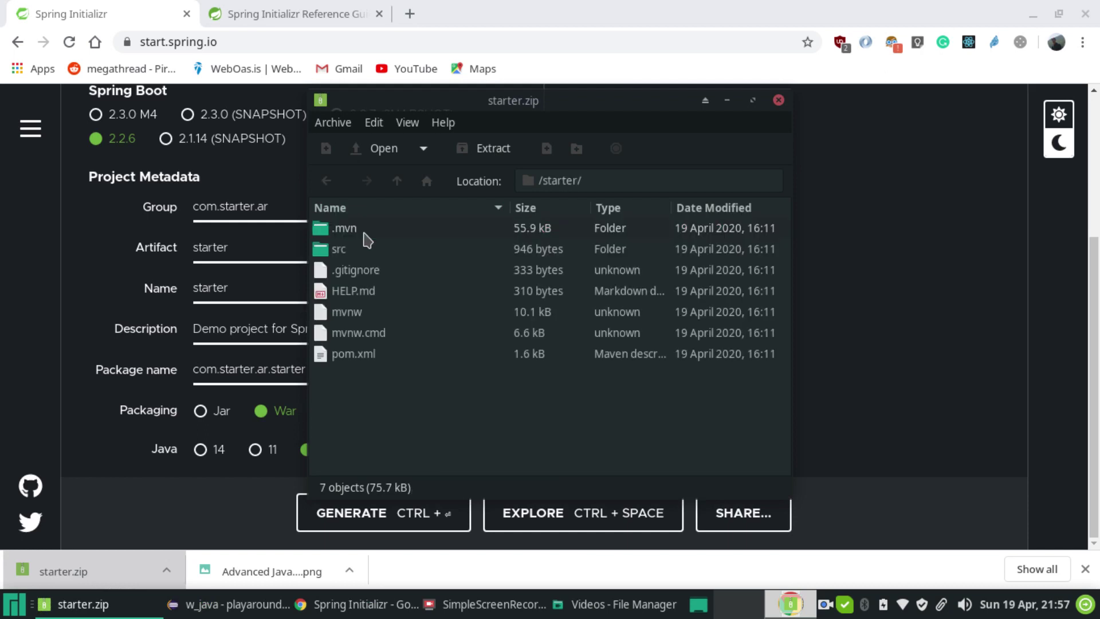